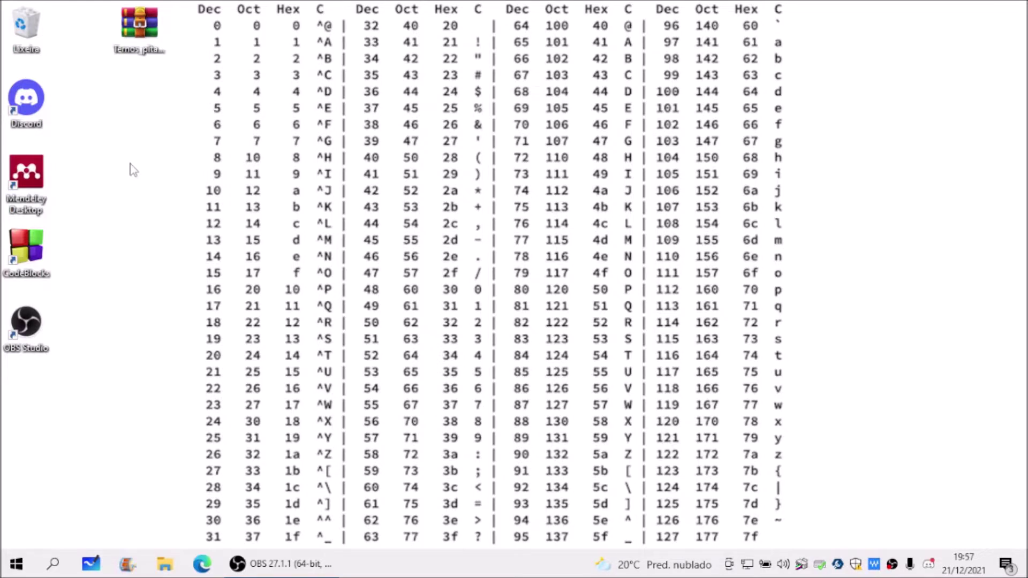
Extract all files from the Ternos_pitagoricos_no_espaco_tridimensional_1.0 archive to the desktop and rearrange the splash and Ternos Pitagóricos icons.
click(132, 40)
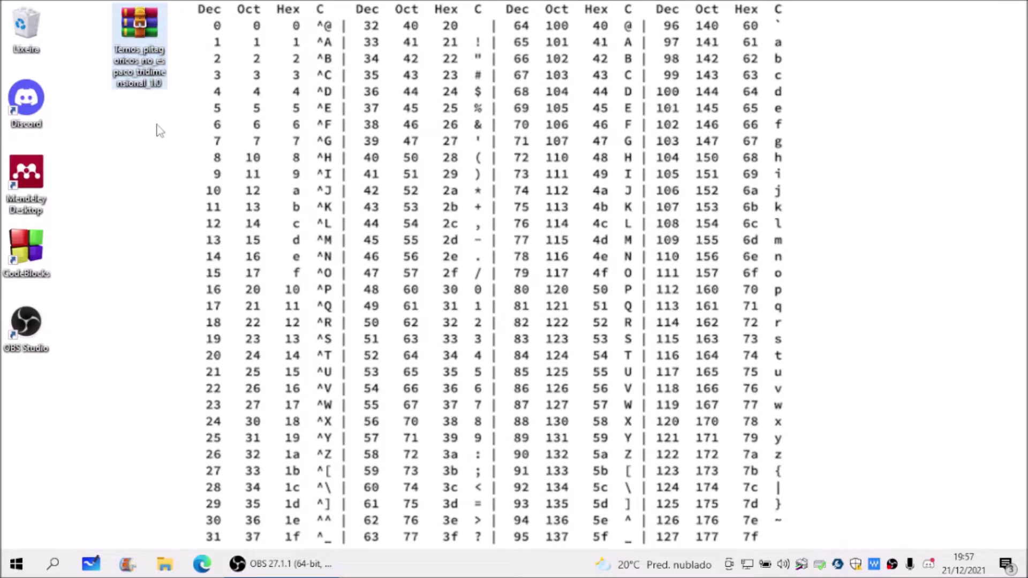
double_click(150, 72)
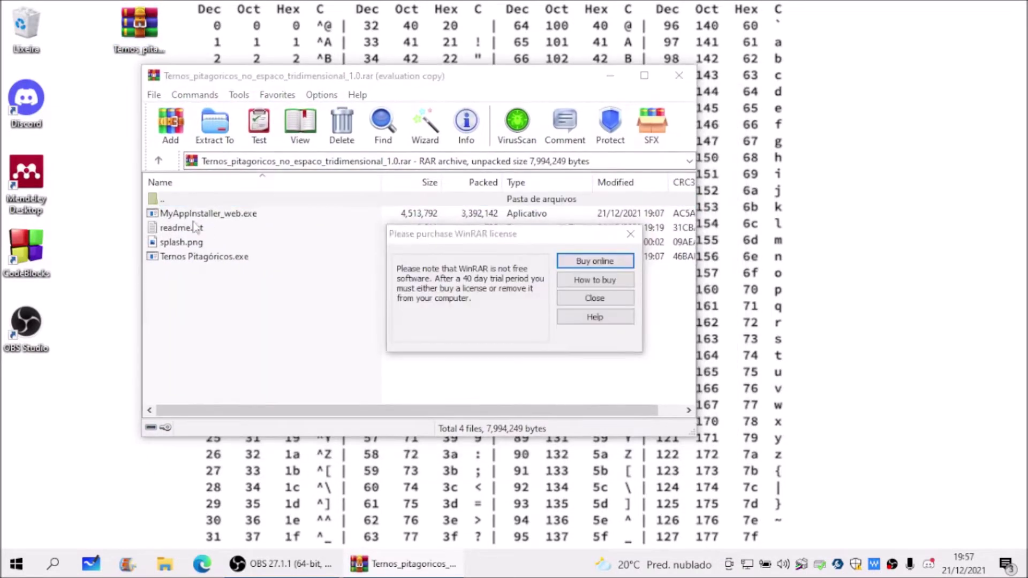
click(595, 298)
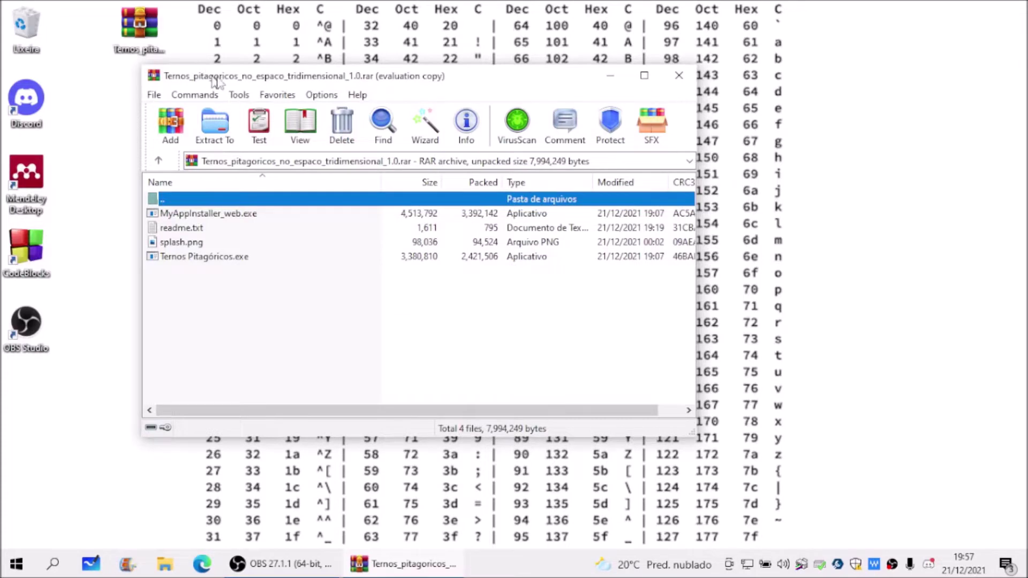
drag(217, 82, 331, 94)
drag(328, 335, 131, 161)
click(724, 88)
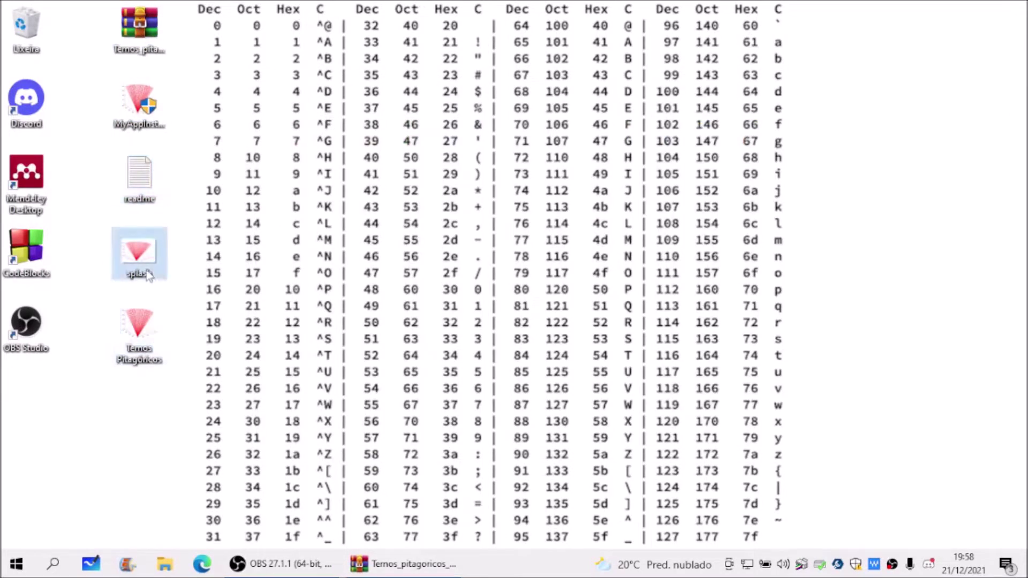
drag(134, 249, 89, 32)
drag(145, 342, 142, 257)
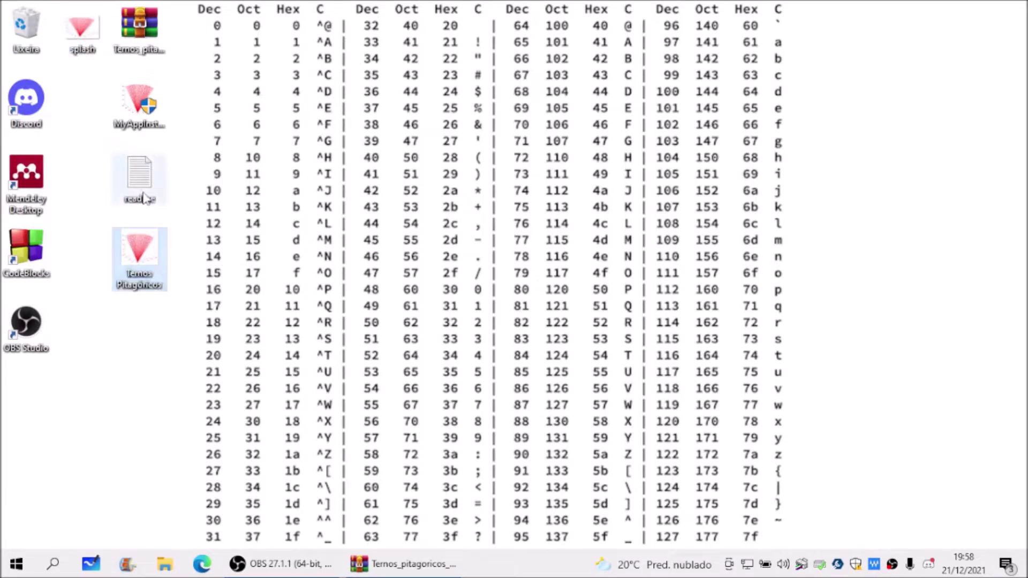
Open the readme file, look through its deployment and packaging sections, and close it.
click(137, 181)
double_click(137, 181)
scroll(376, 327, down, 5)
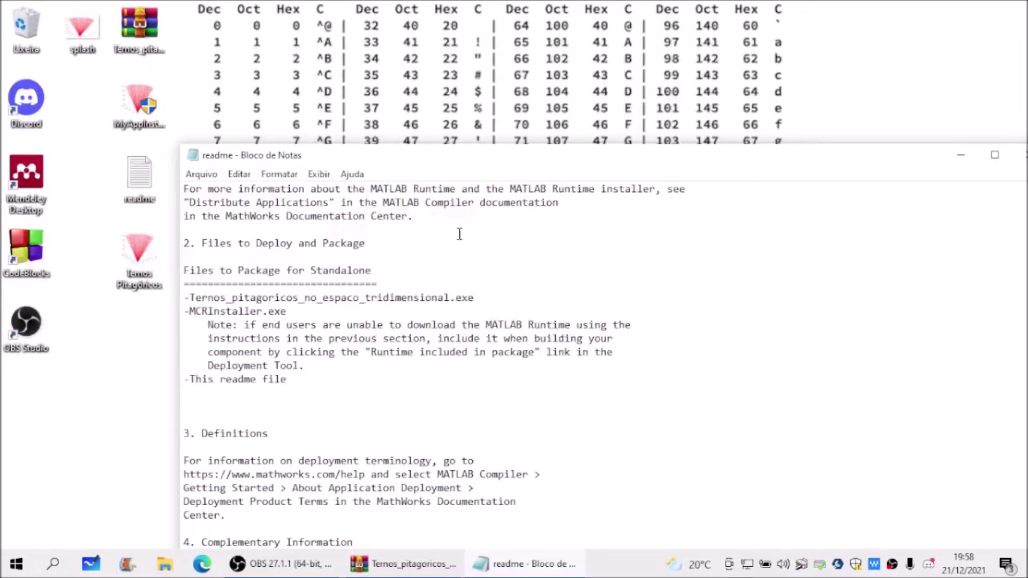
drag(623, 153, 536, 190)
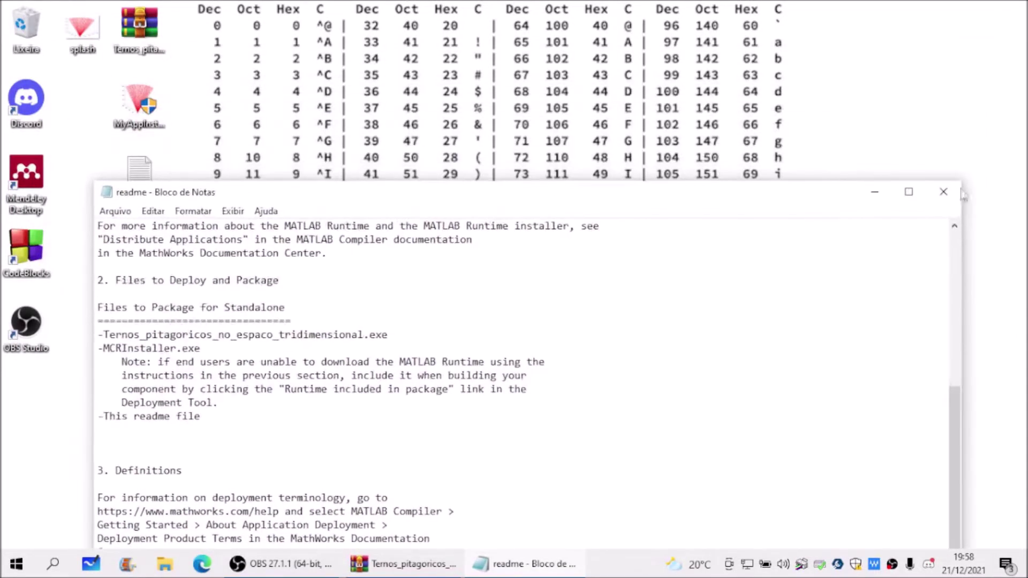
click(943, 191)
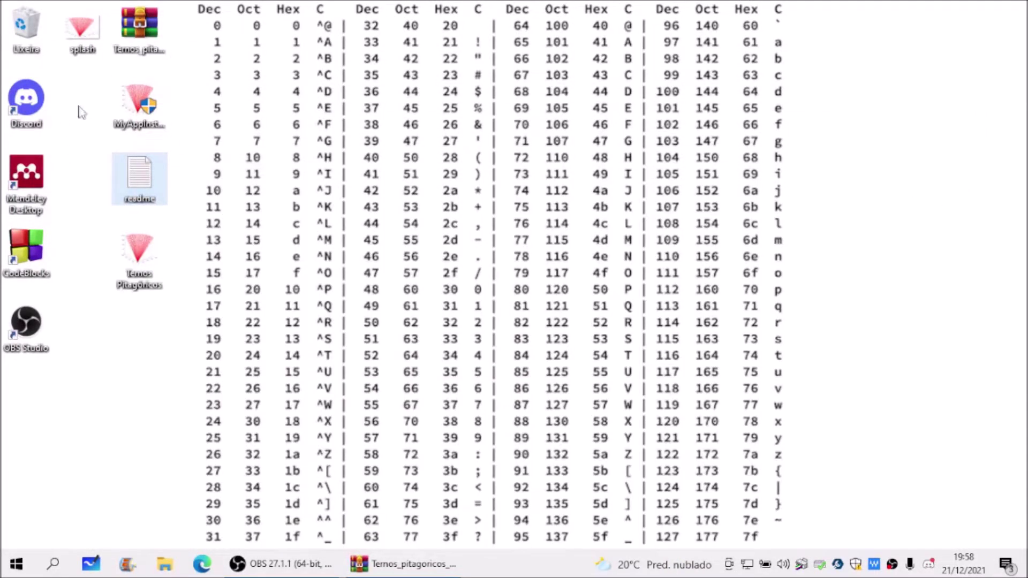
Place the readme icon below splash and the Ternos Pitagóricos icon below MyAppInstaller_web on the desktop.
drag(80, 112, 83, 105)
drag(140, 252, 139, 177)
Launch the MyAppInstaller_web installer and proceed from its welcome page to the installation options.
click(164, 120)
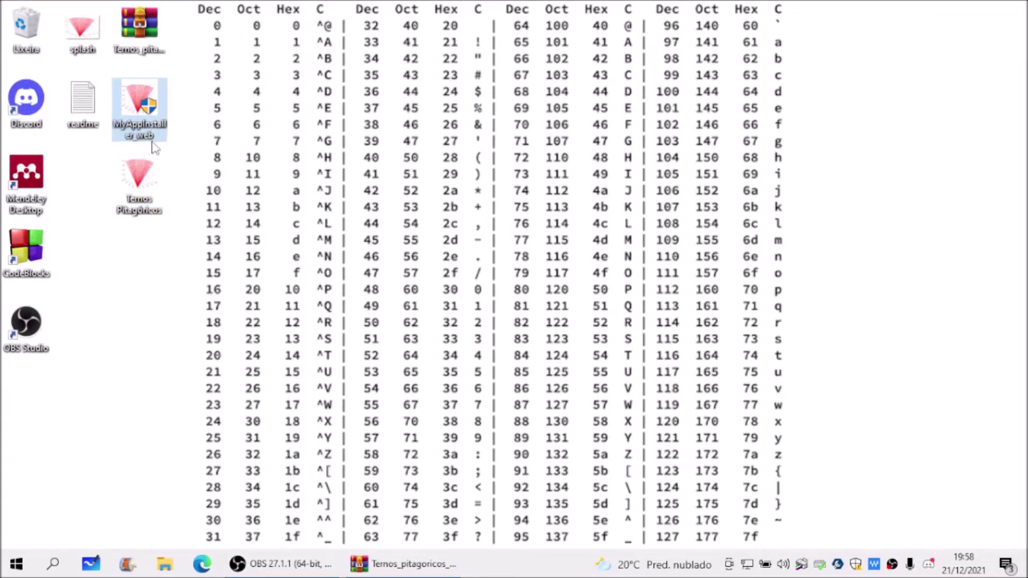
double_click(153, 114)
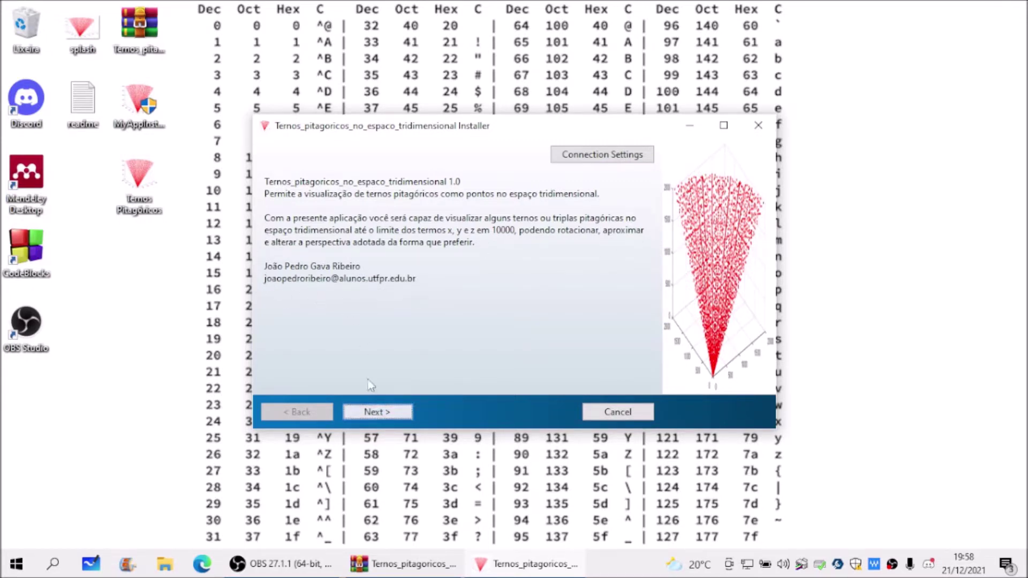
click(378, 412)
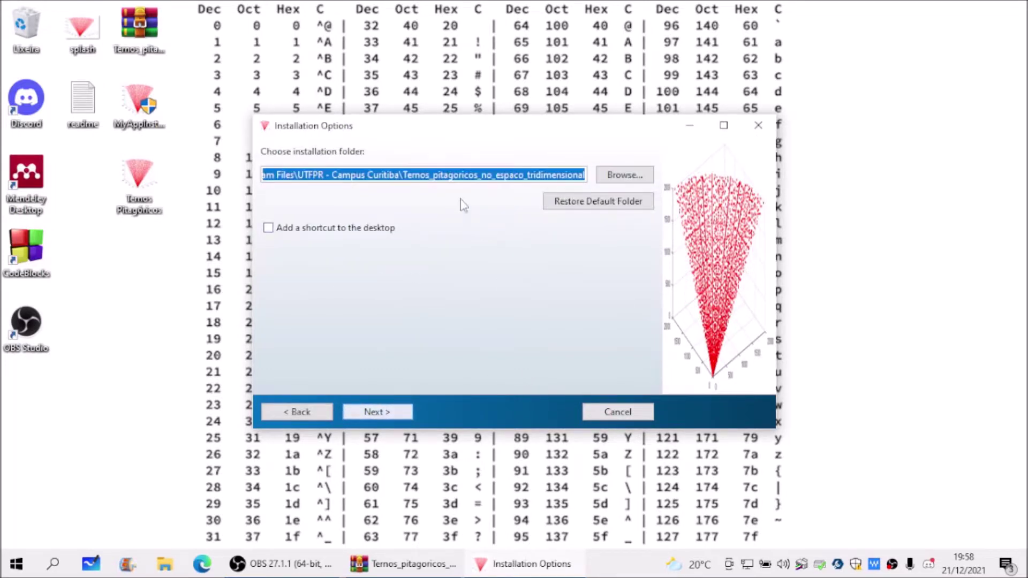
Check the full path of the proposed installation folder in the installation options.
drag(414, 128, 419, 155)
drag(412, 199, 202, 198)
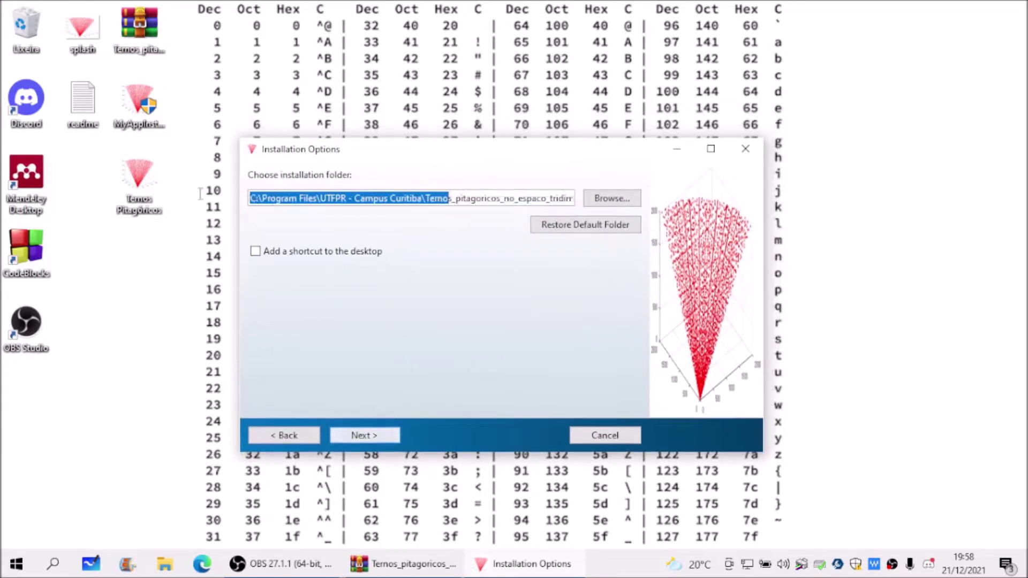
drag(358, 198, 607, 212)
click(491, 198)
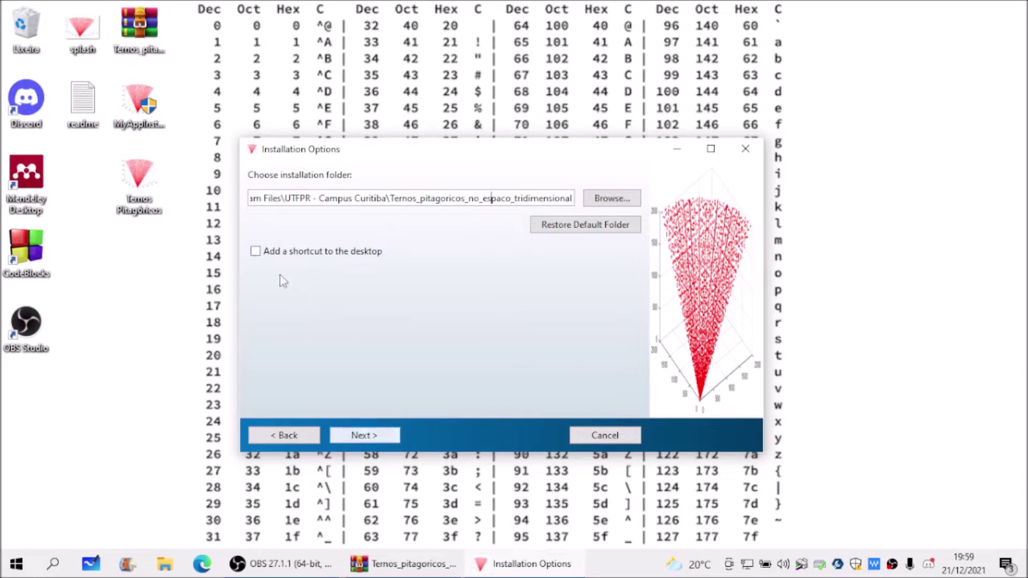
Move the Ternos Pitagóricos file to the recycle bin and proceed with the installation with a desktop shortcut added.
drag(139, 180, 43, 38)
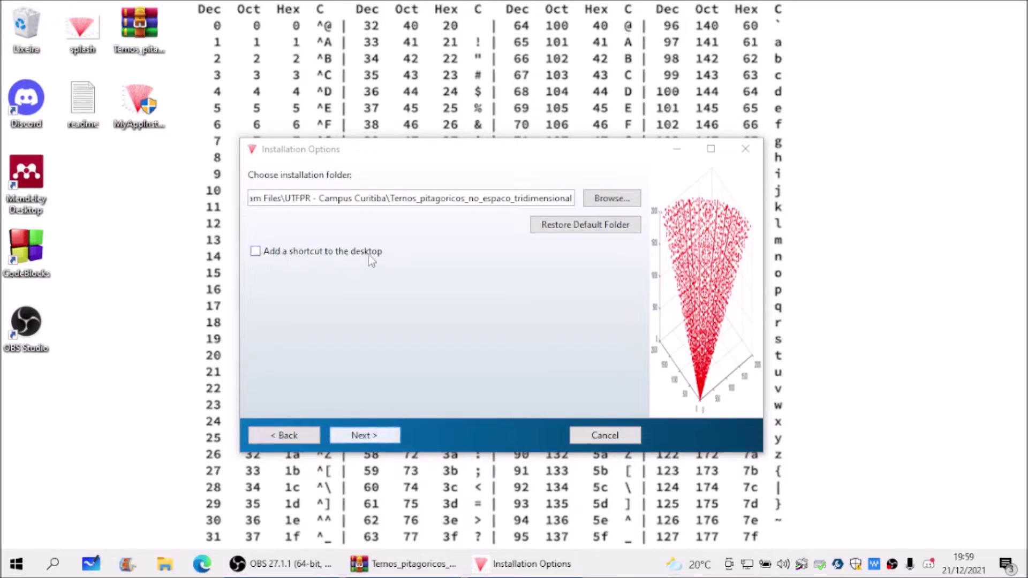
click(328, 256)
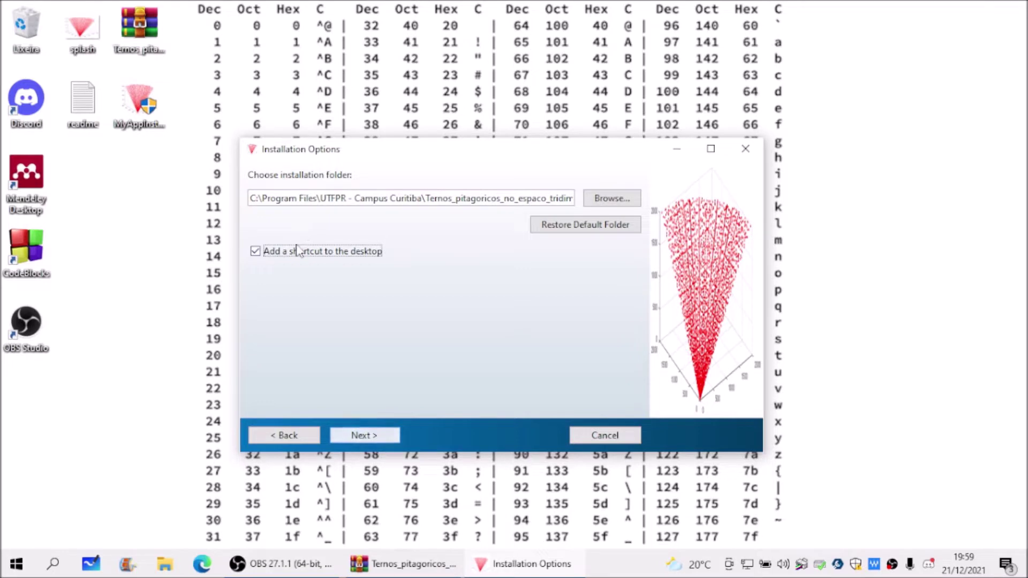
click(364, 436)
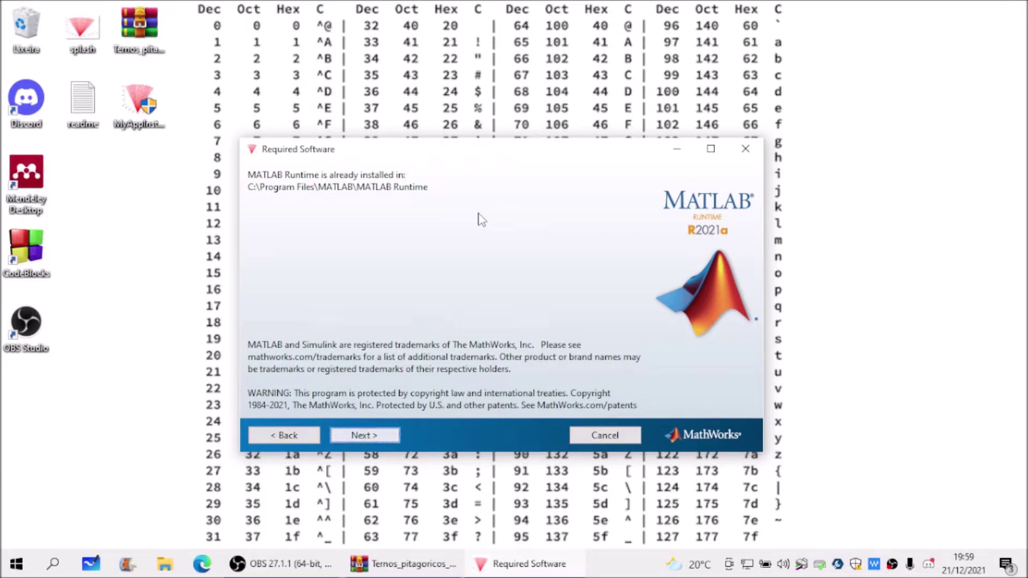
drag(357, 157, 405, 137)
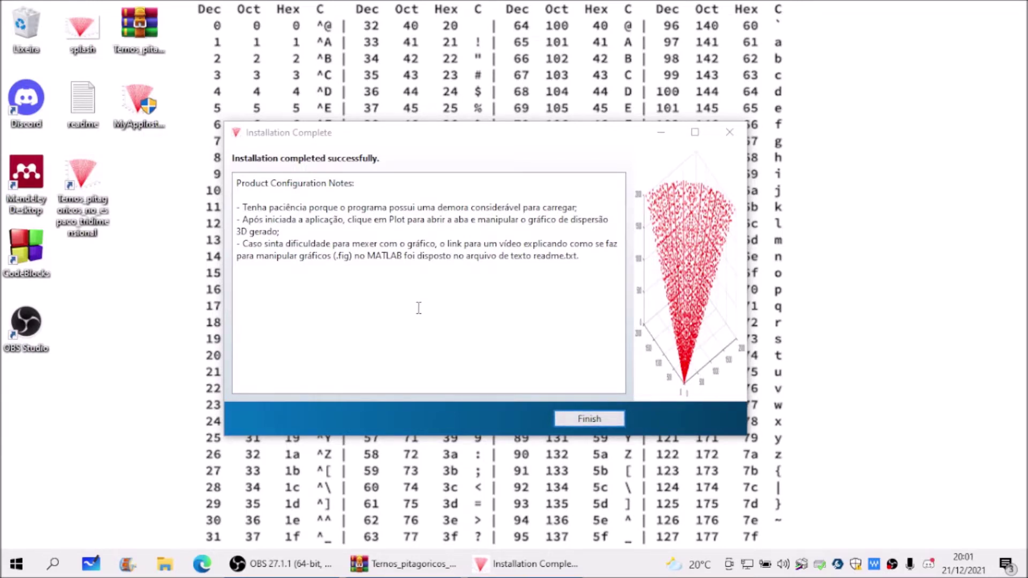
Open and close the readme file mentioned in the configuration notes, and finish the installer.
double_click(82, 99)
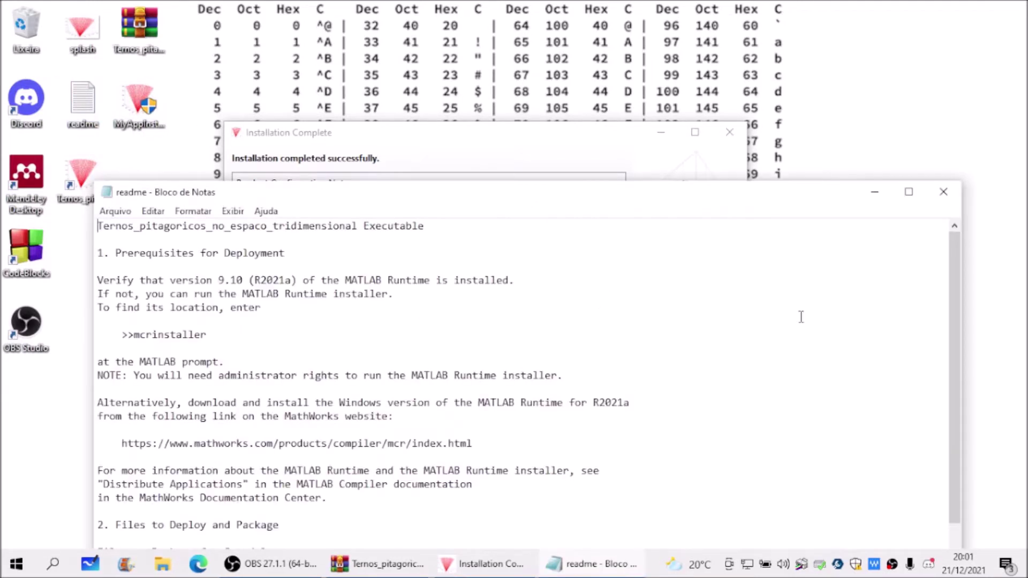
click(943, 192)
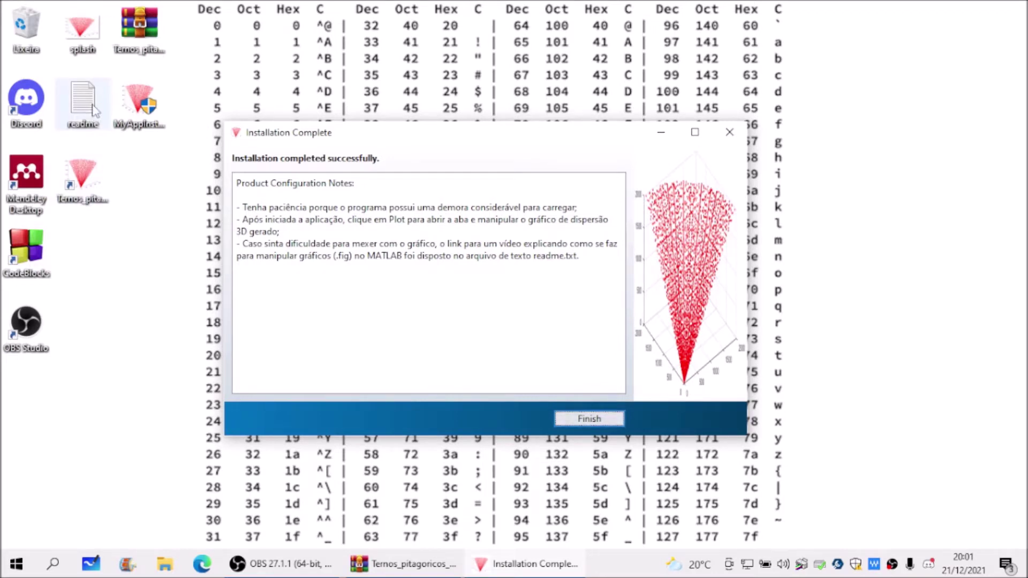
click(615, 421)
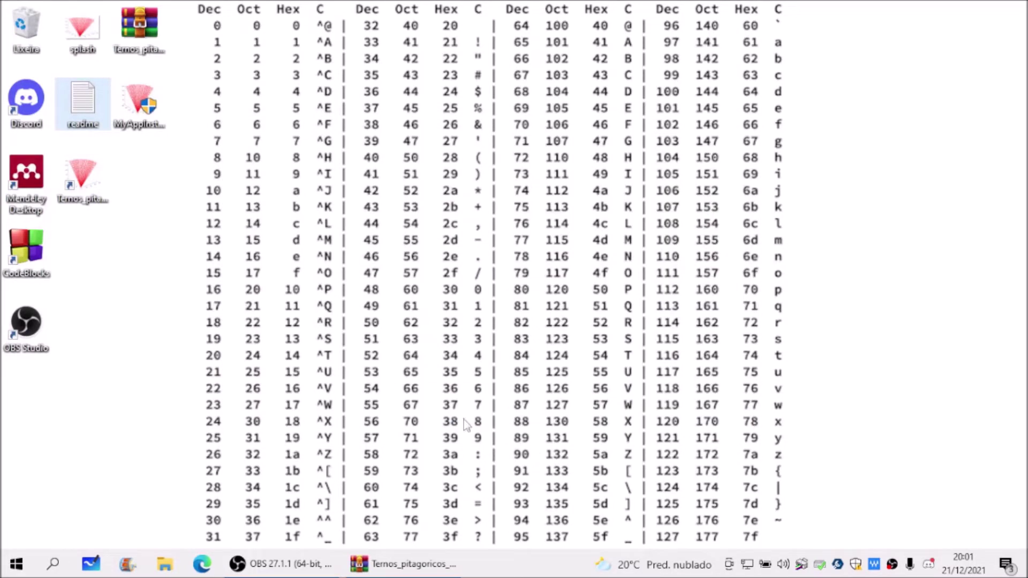
Start Ternos_pitagoricos_no_espaco_tridimensional from its desktop shortcut and plot the 3D graph in a separate figure window.
click(83, 180)
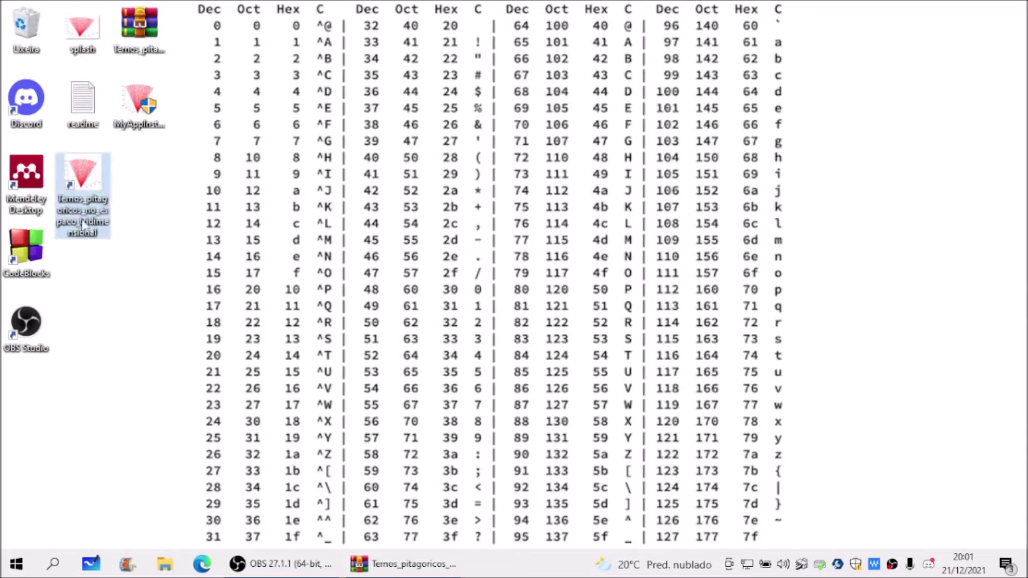
double_click(90, 186)
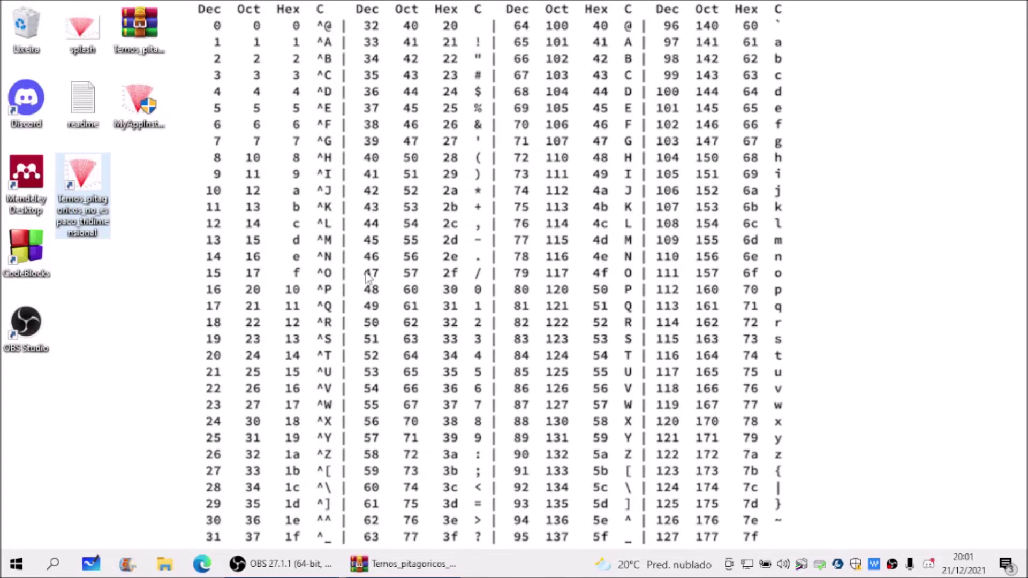
click(367, 276)
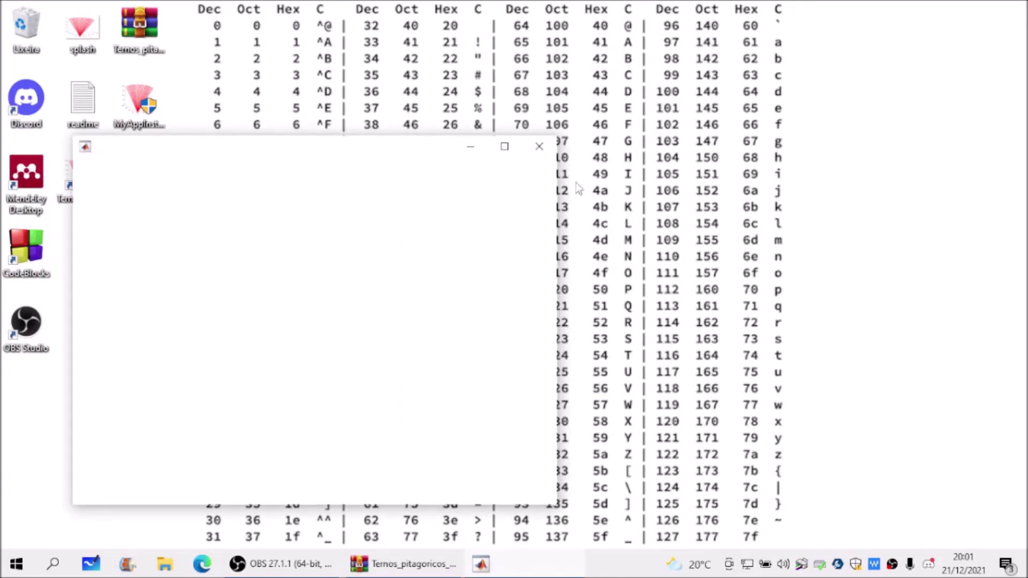
drag(329, 161, 481, 109)
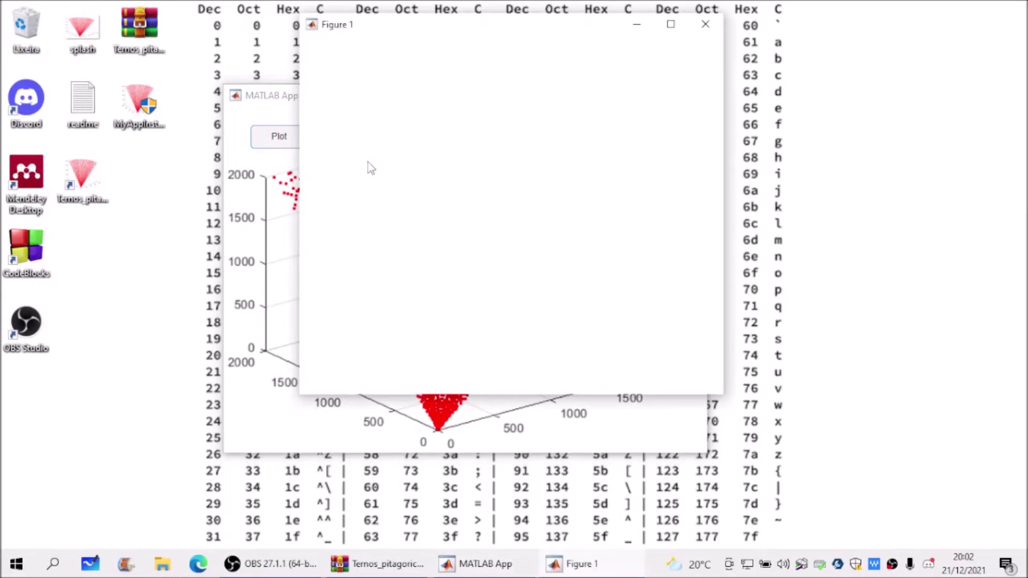
Move Figure 1 aside, close the MATLAB App window, and maximize the figure.
drag(503, 42, 663, 43)
click(401, 115)
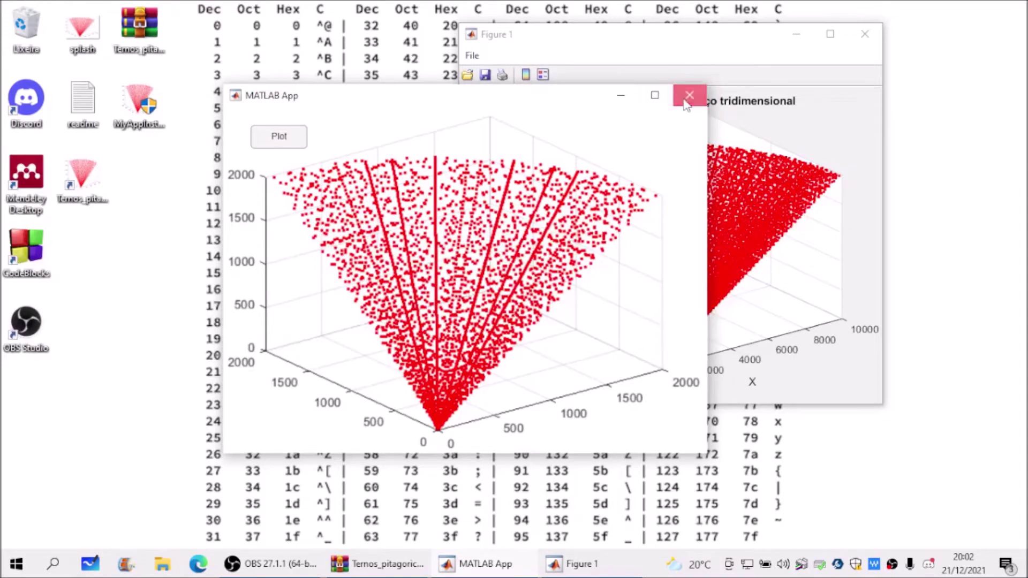
drag(567, 39, 431, 1)
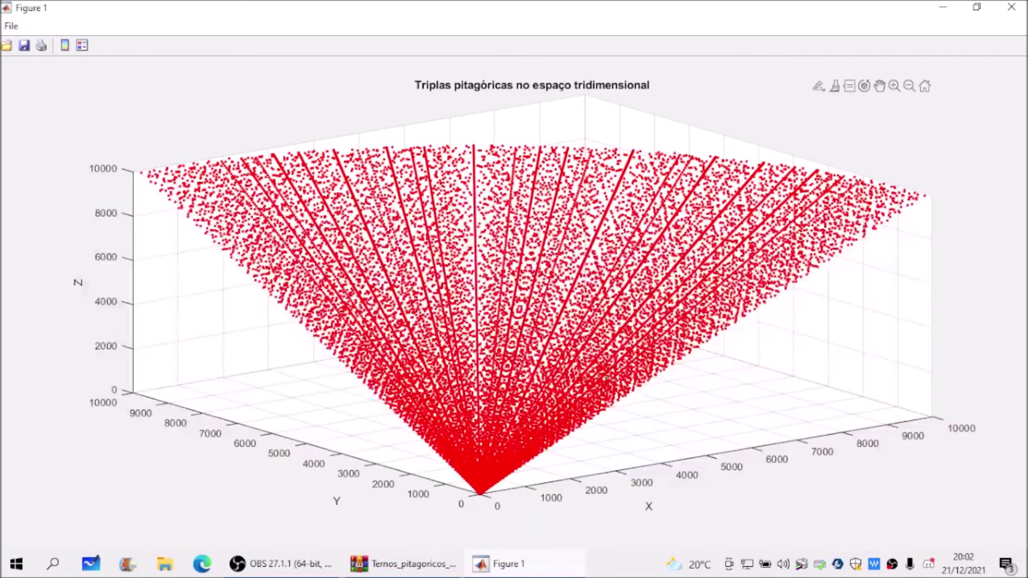